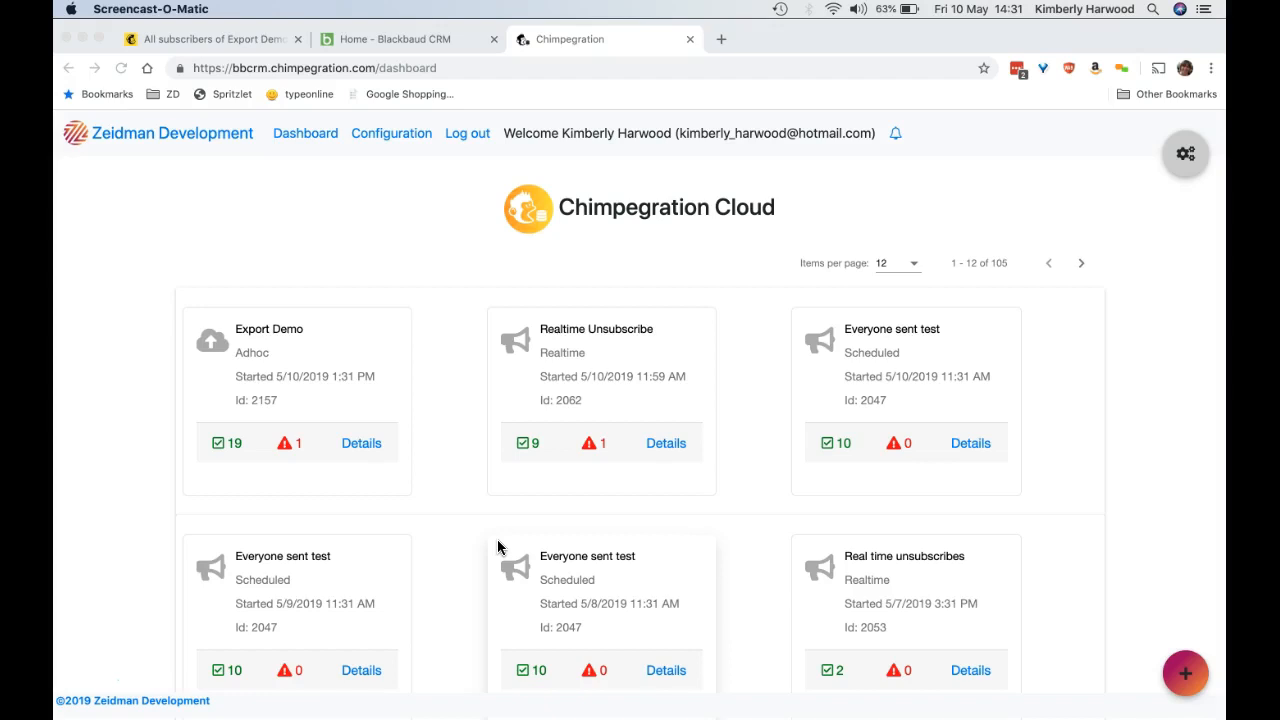
Create a new campaign management process named "Manage Campaign Demo" as an adhoc one-off process.
click(1184, 680)
click(1184, 678)
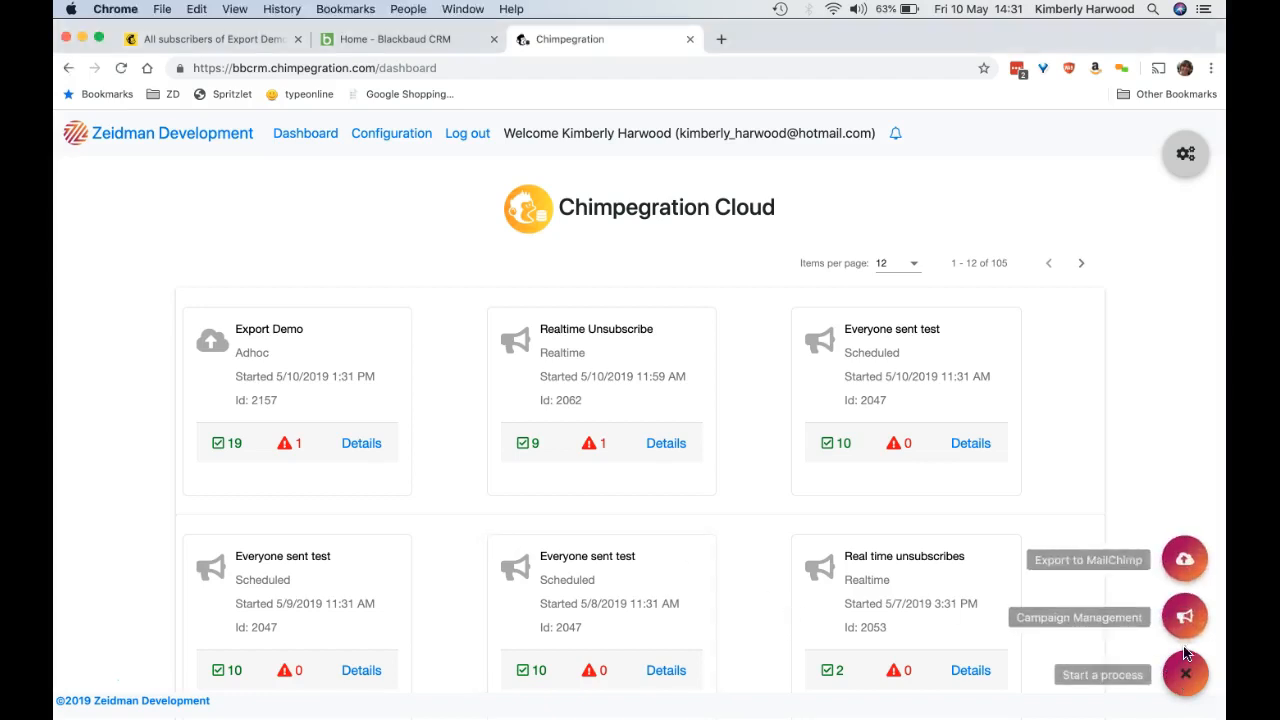
click(1188, 617)
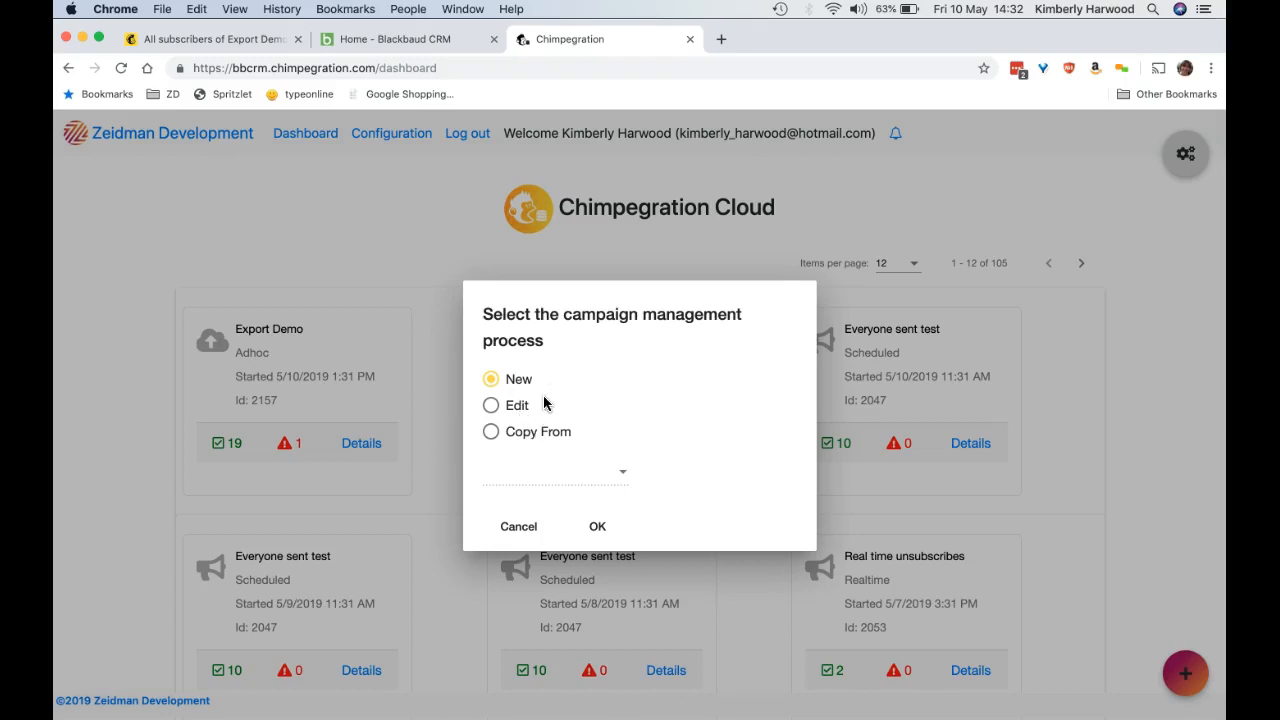
click(597, 526)
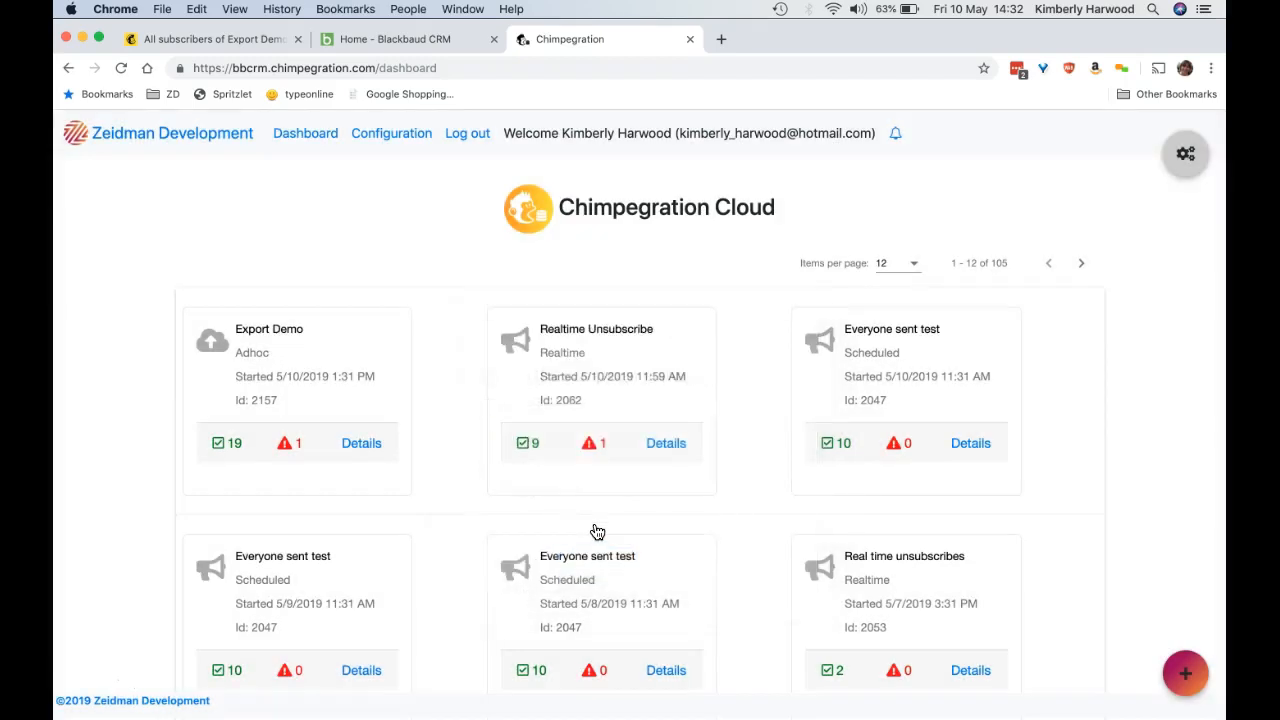
click(432, 292)
text(Campaign Demo)
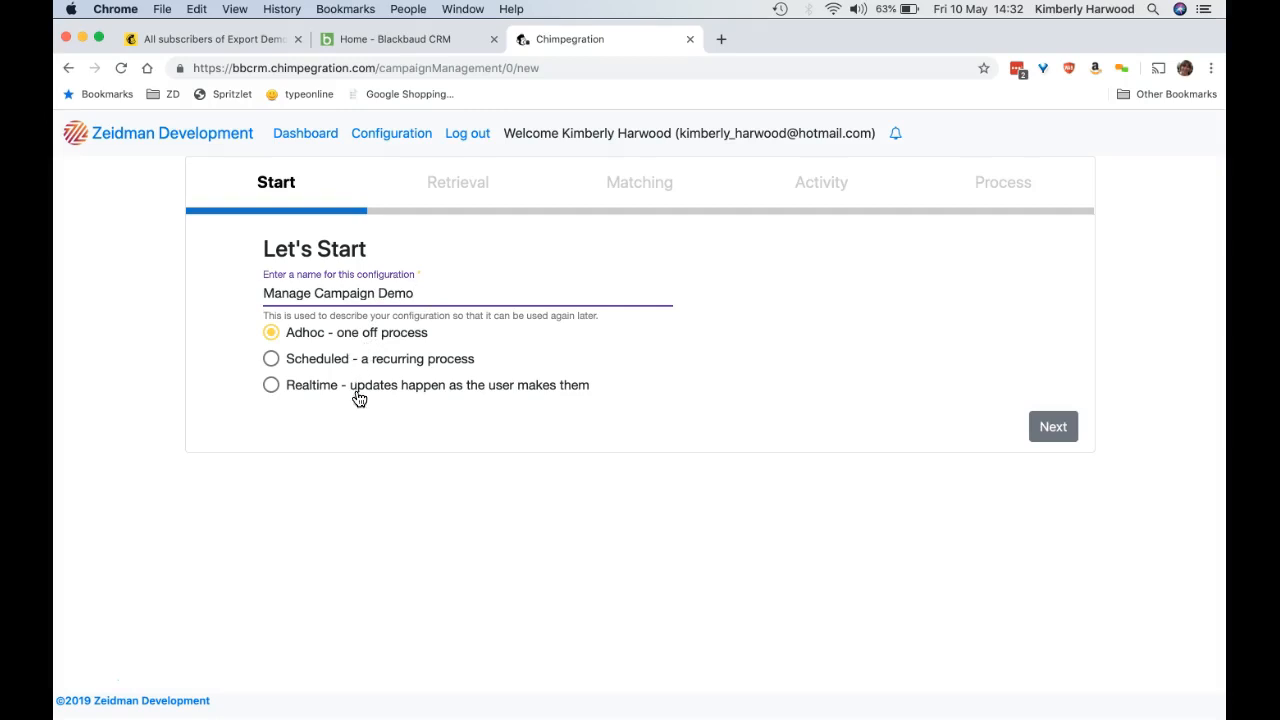
click(1043, 430)
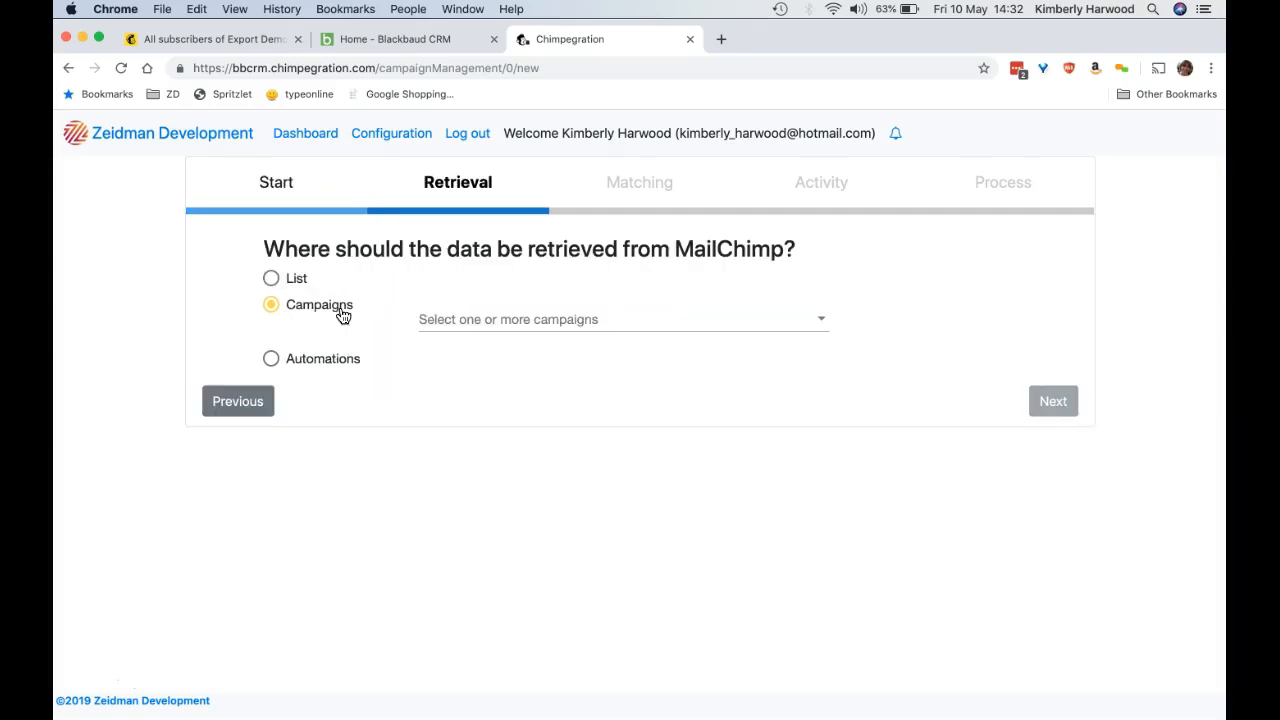
Choose the "Ivory Coast Emergency Appeal Email Campaign April 2013" campaign as the MailChimp data source and continue to matching.
click(517, 322)
scroll(526, 411, down, 3)
scroll(526, 426, down, 5)
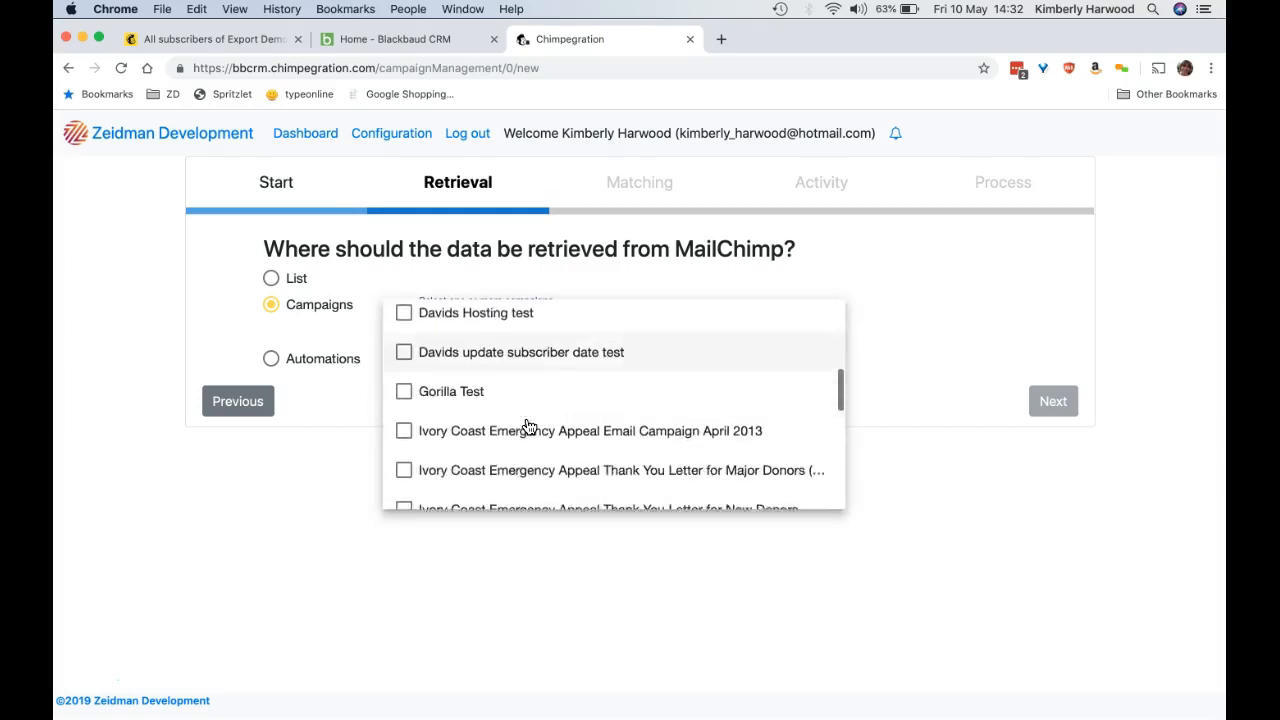
click(530, 387)
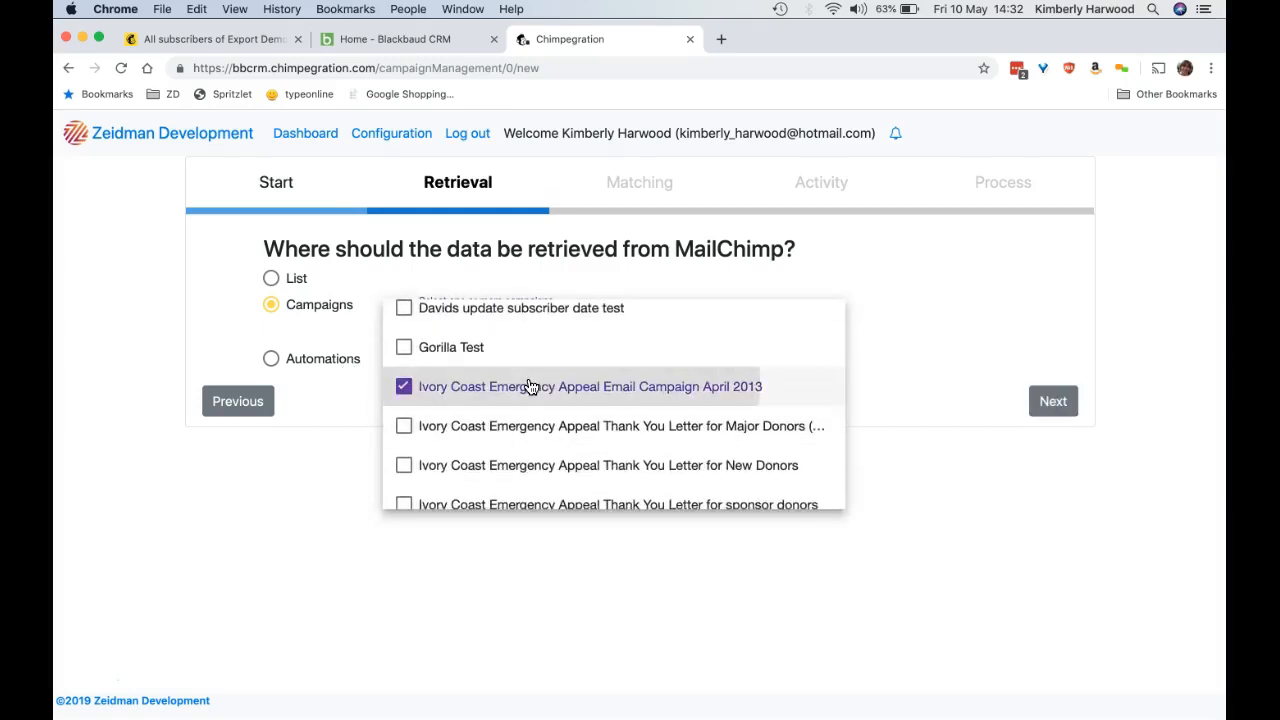
click(895, 390)
click(1054, 400)
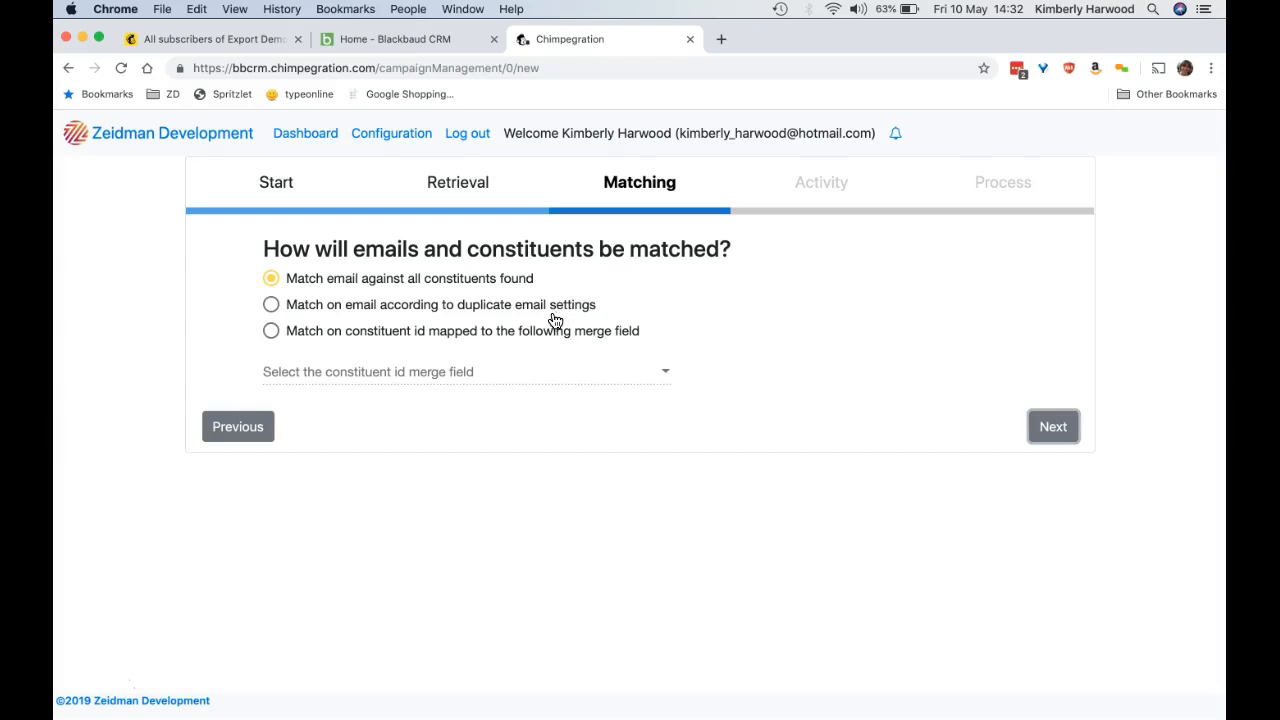
click(498, 340)
click(495, 371)
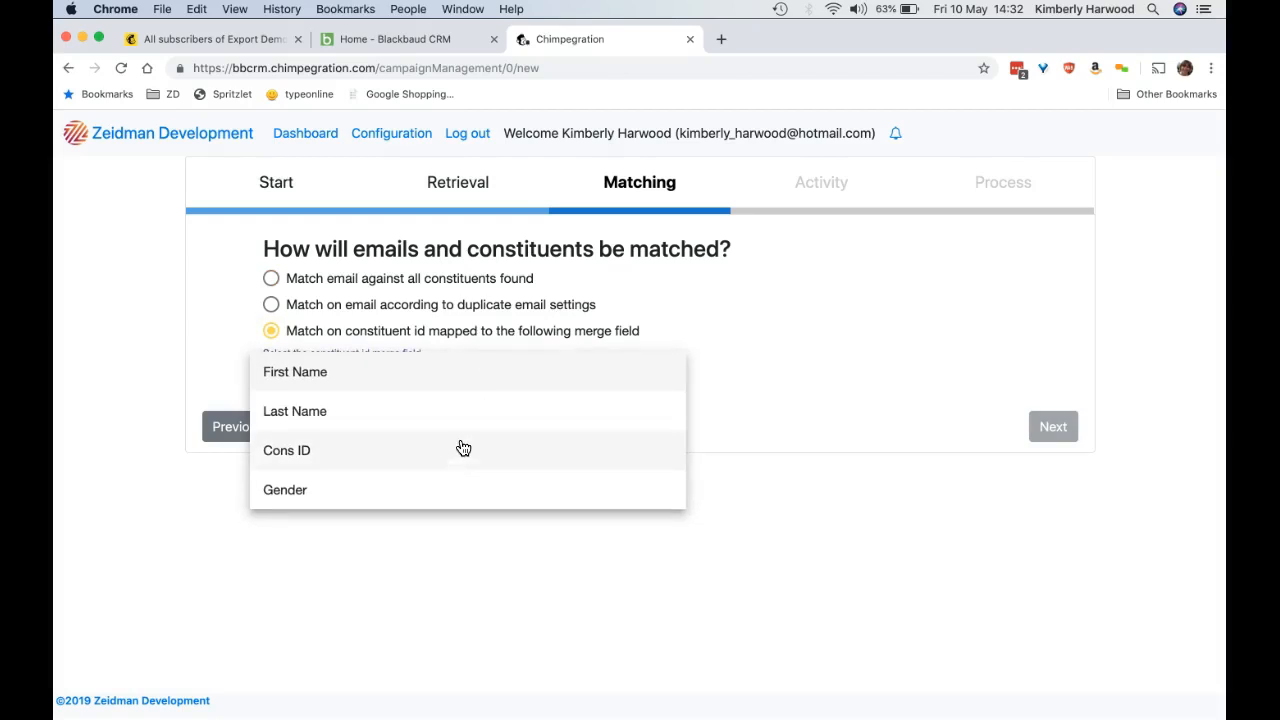
click(708, 354)
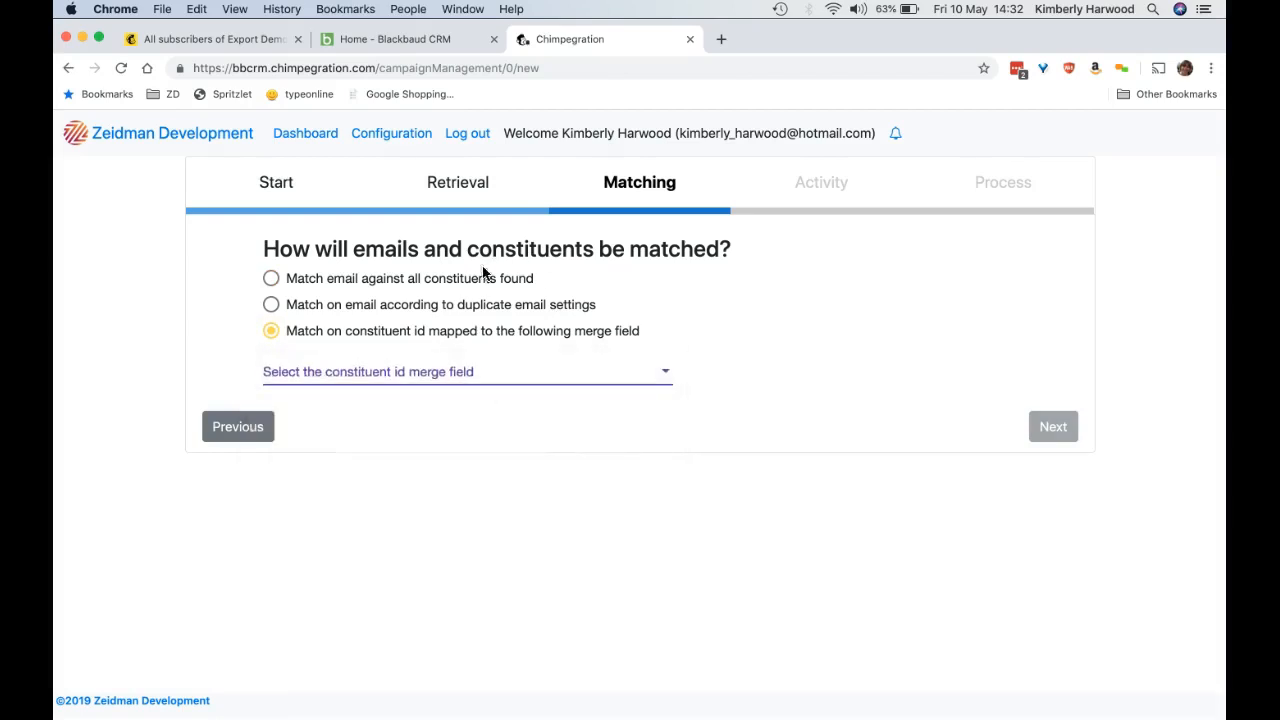
click(482, 279)
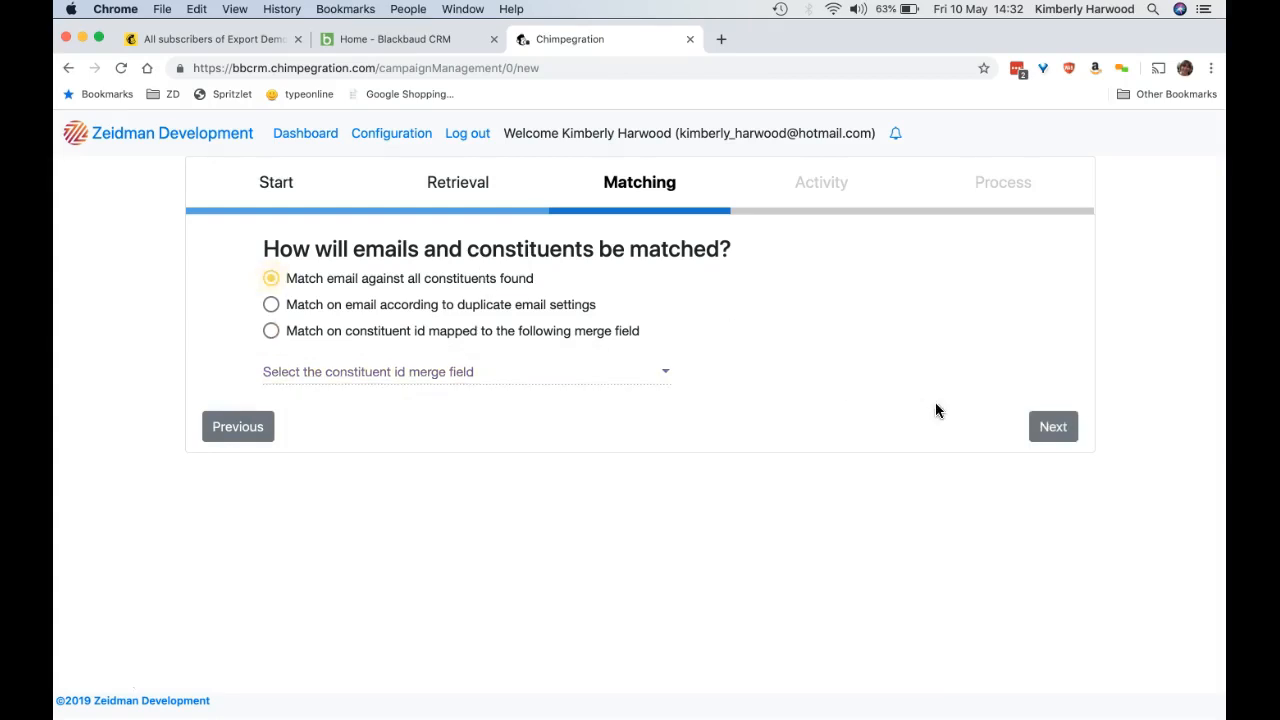
Accept matching email against all constituents found, and retrieve everyone sent plus all opens and clicks.
click(1050, 427)
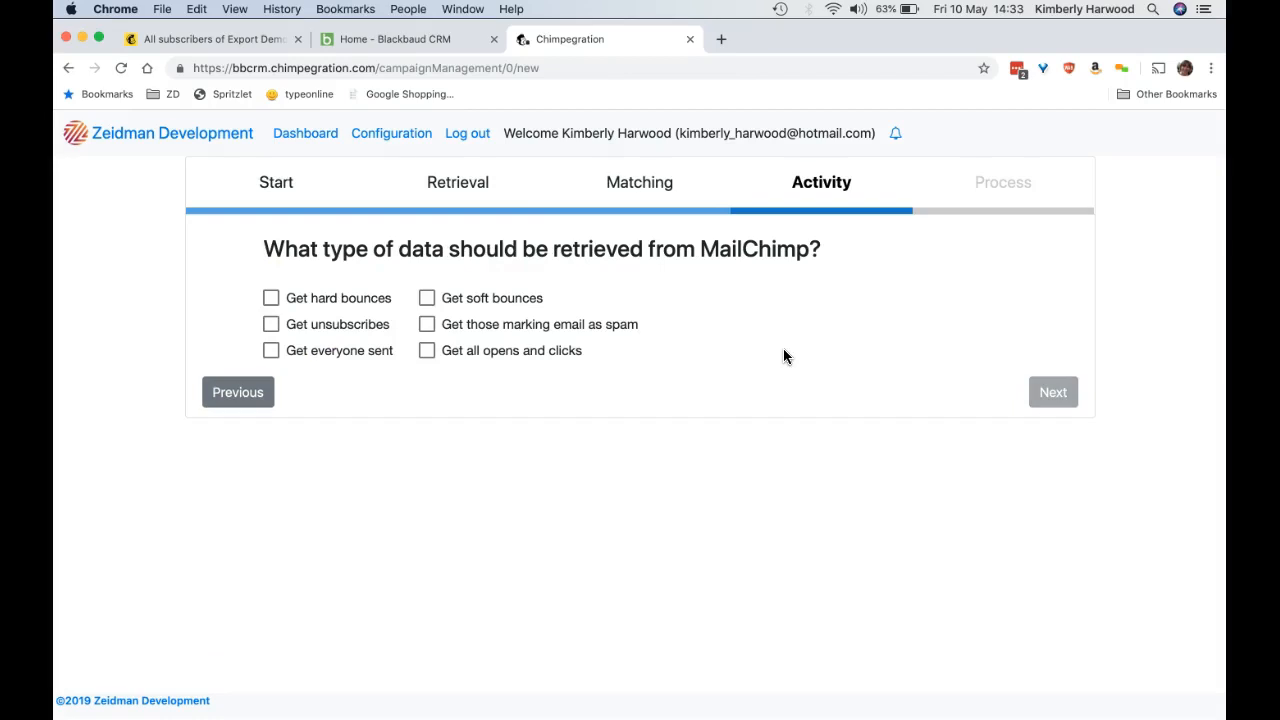
click(273, 352)
click(427, 352)
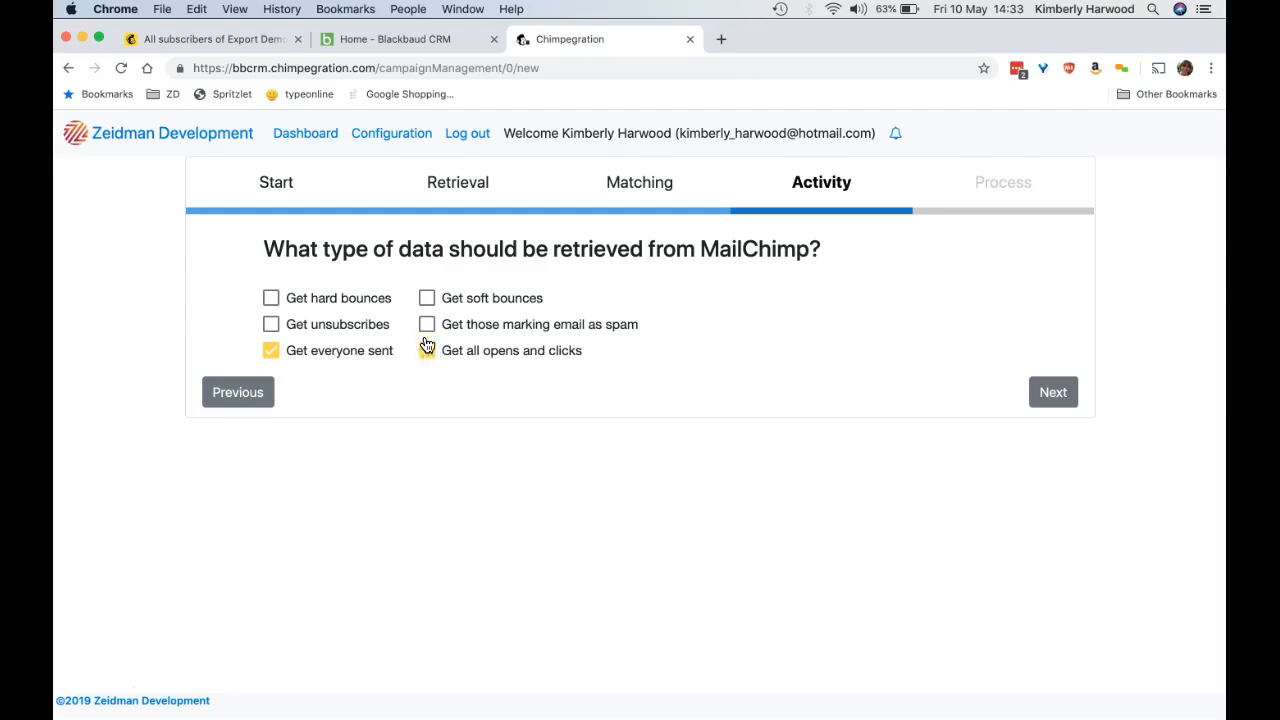
click(1057, 394)
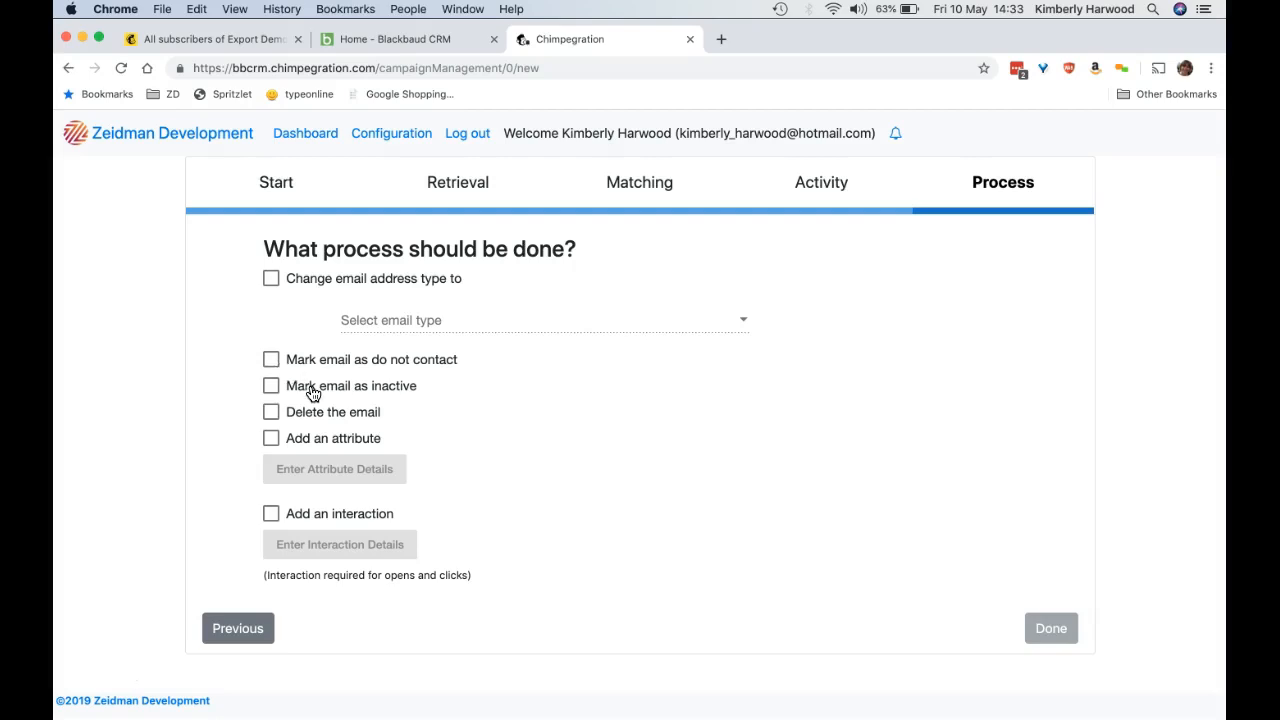
Enable adding an interaction for the process and enter "Ivory Coast Appeal" as its summary.
click(271, 515)
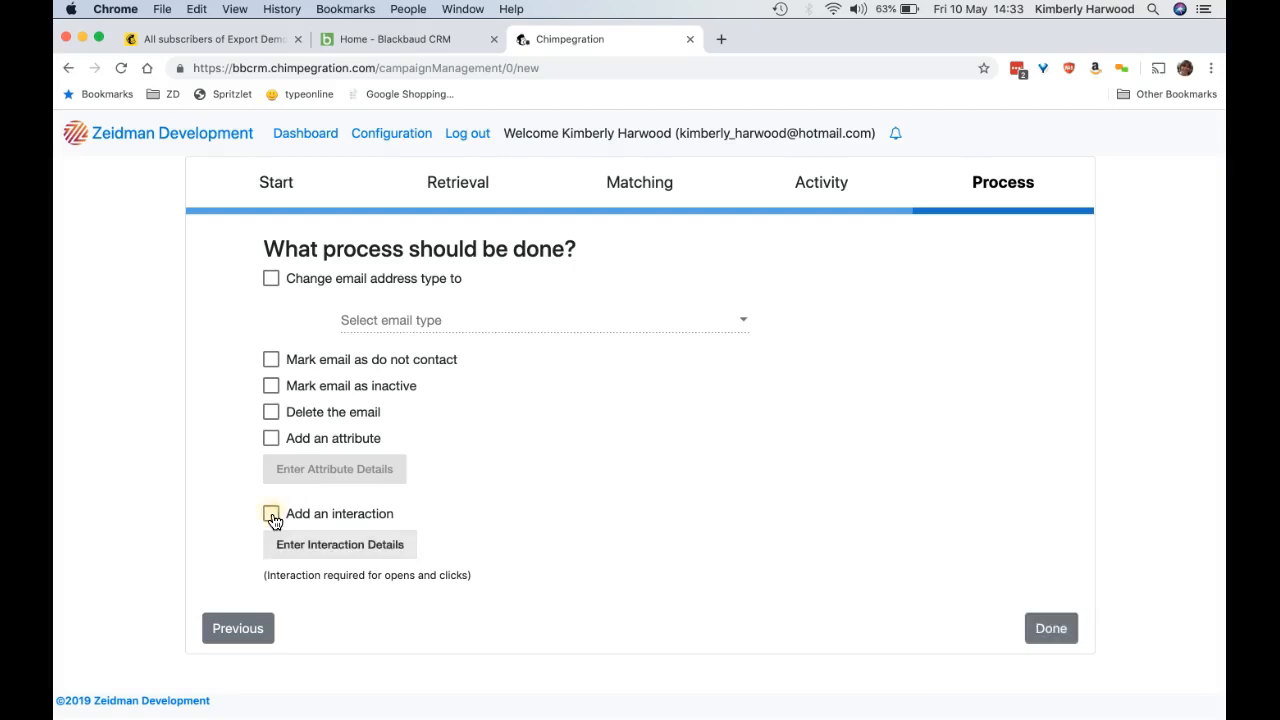
click(349, 552)
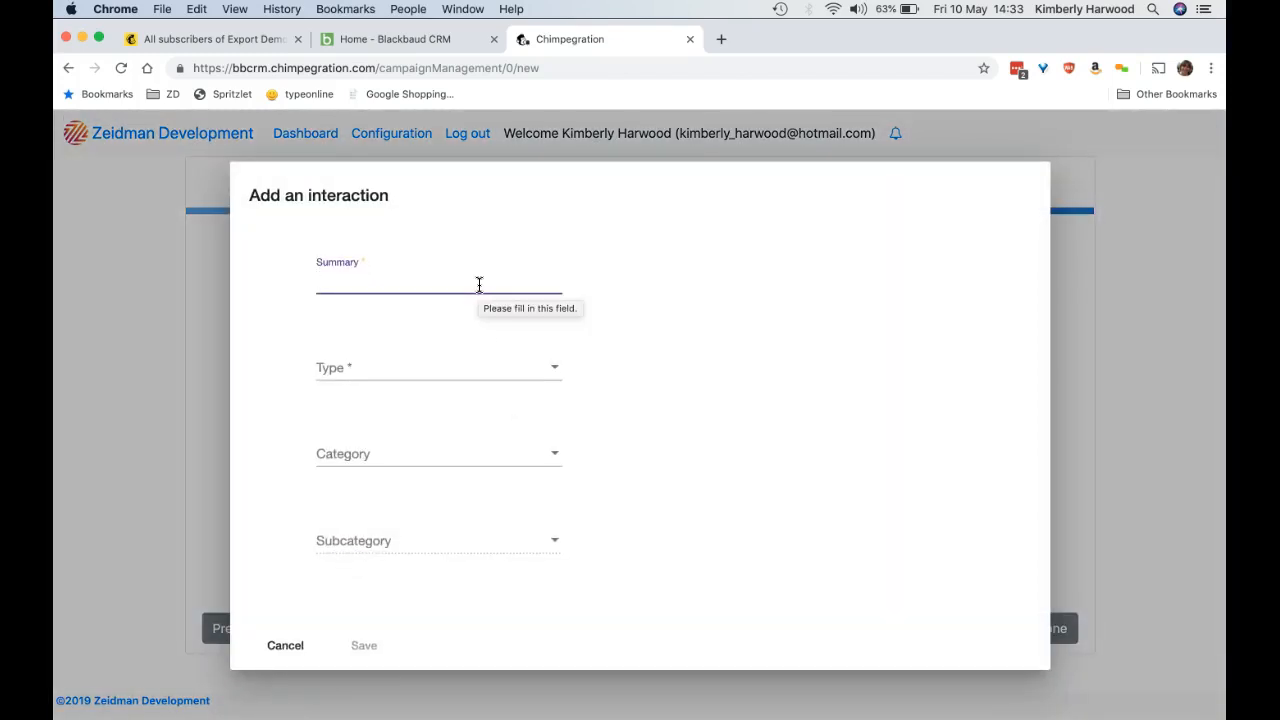
text(Ivory Coast Appeal)
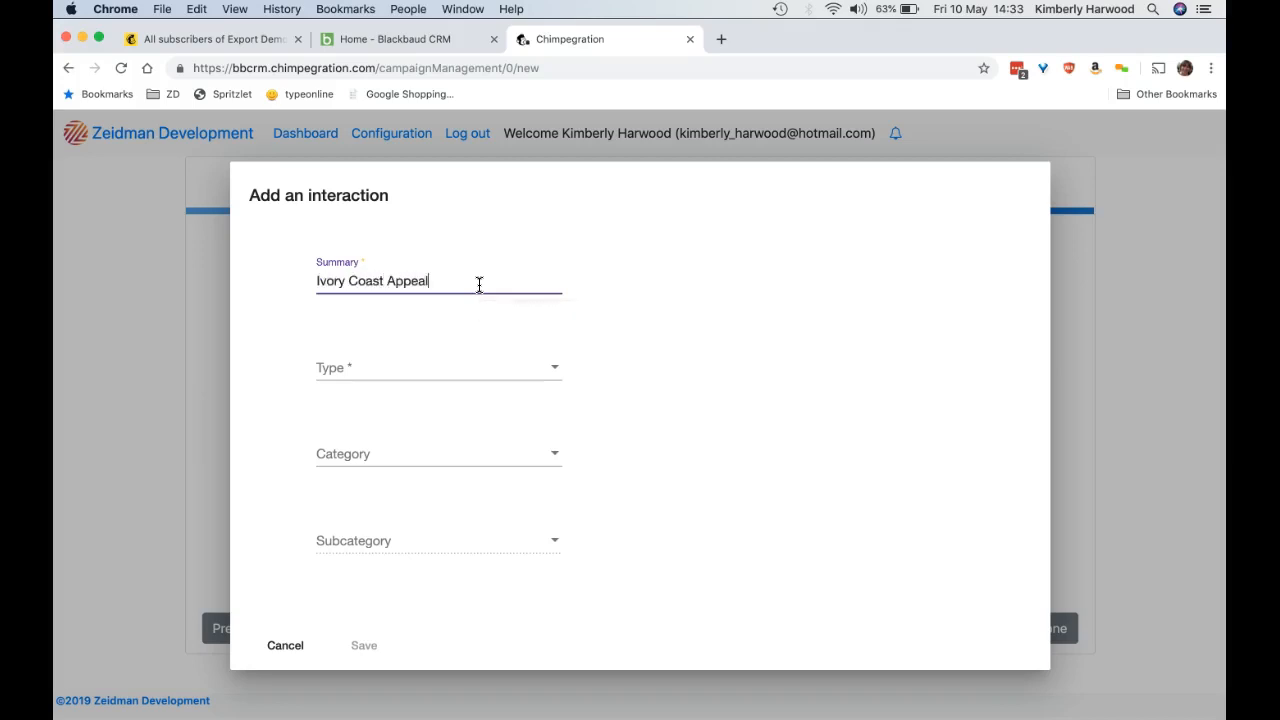
Set the interaction's type to Mail, its category to Email and its subcategory to Appeal.
click(462, 370)
click(435, 456)
click(442, 459)
click(425, 505)
click(436, 543)
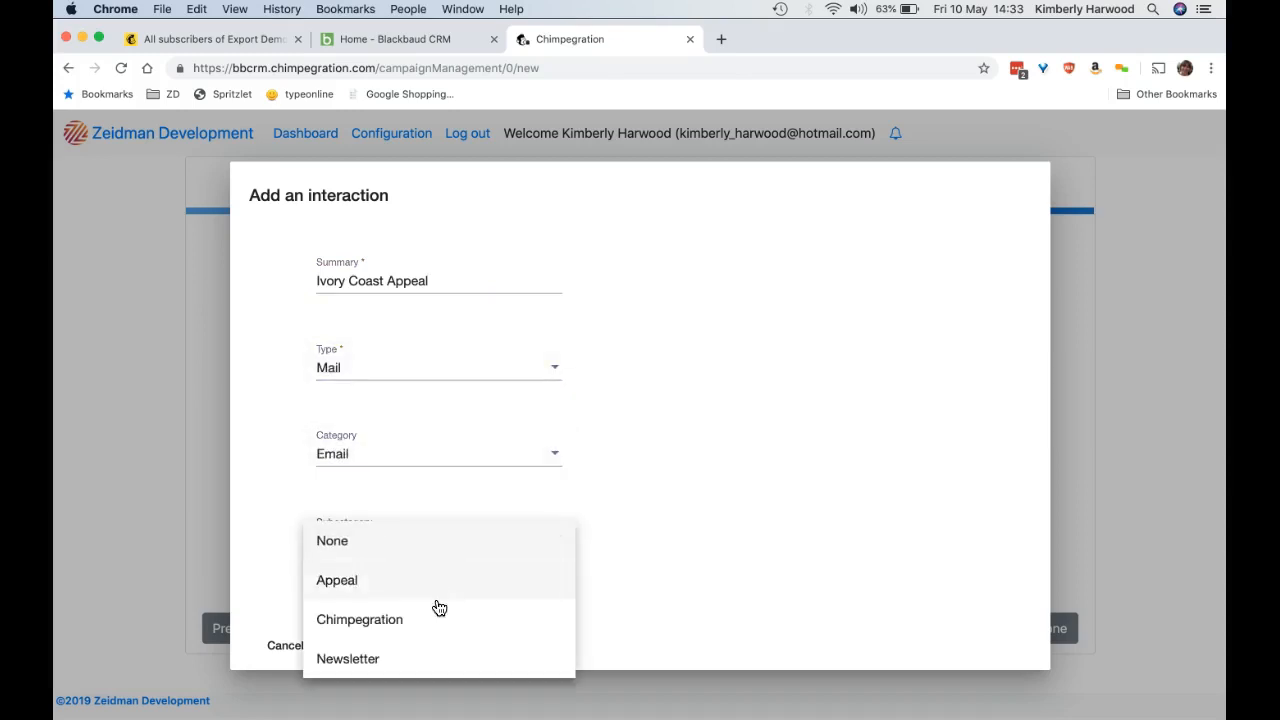
click(440, 583)
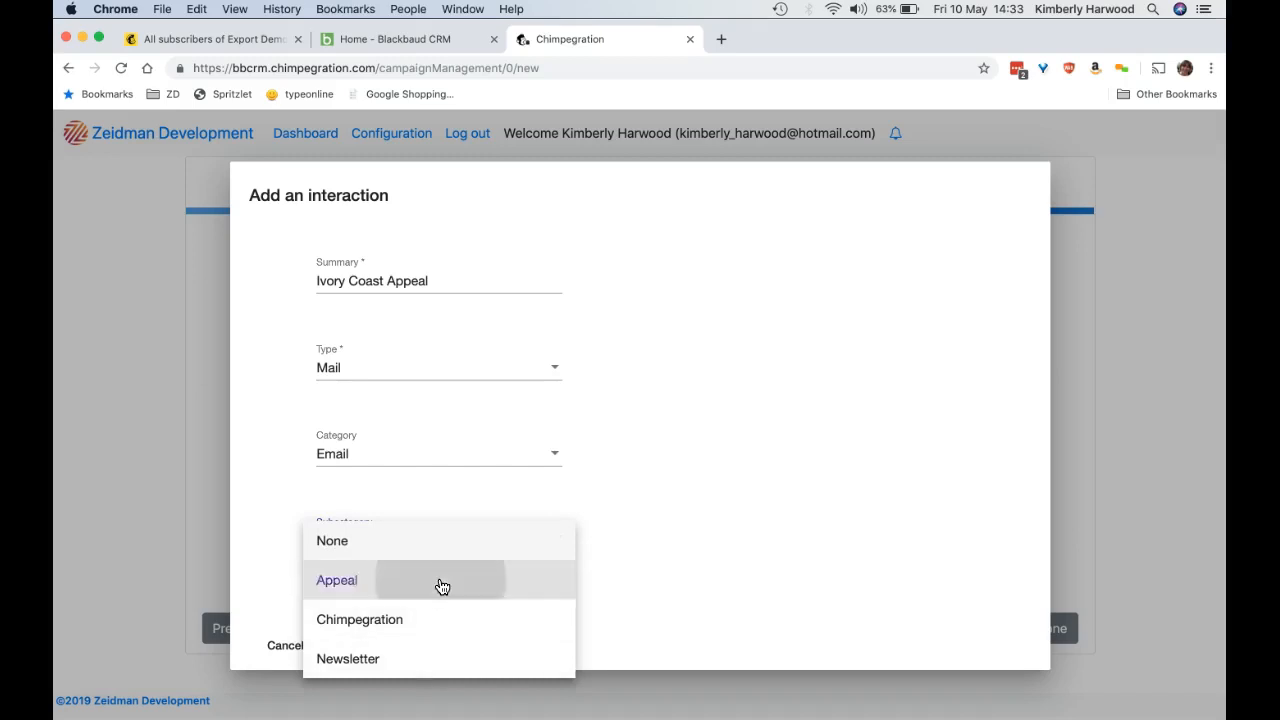
Set the interaction's status to Completed and use the current date for both the expected and actual dates.
scroll(715, 523, down, 3)
scroll(715, 524, down, 2)
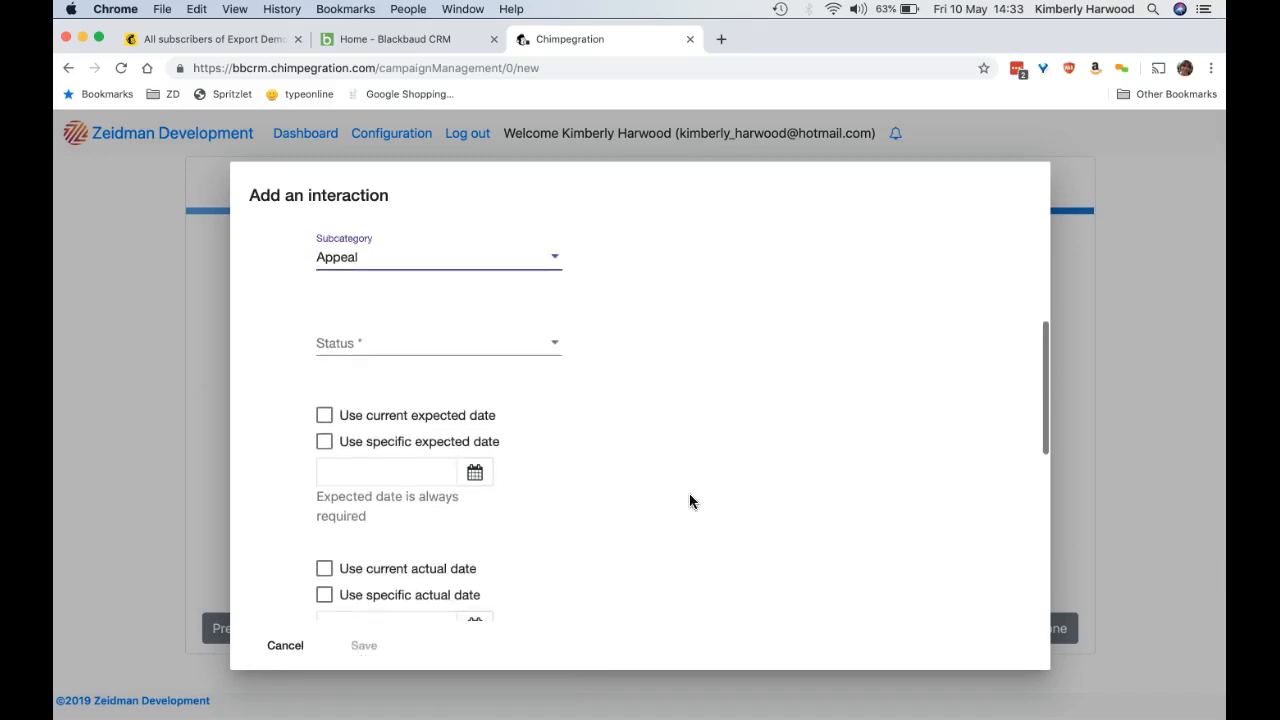
click(559, 357)
click(506, 457)
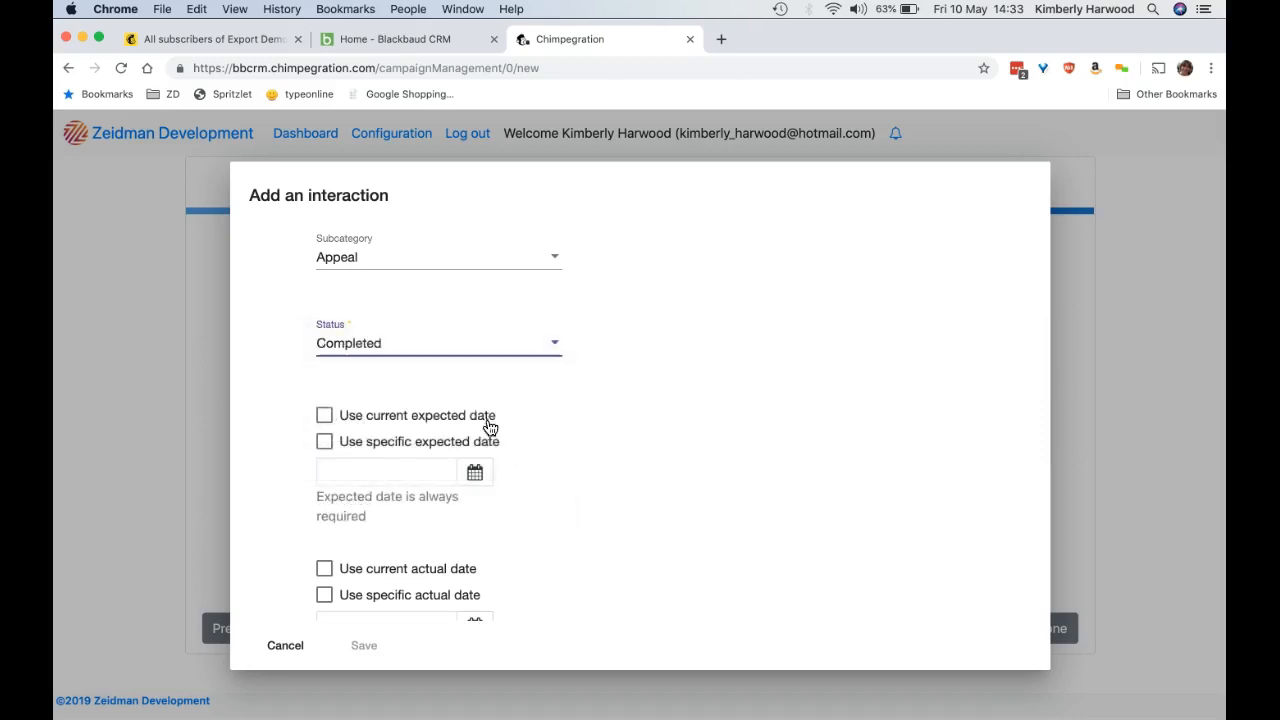
scroll(560, 484, down, 1)
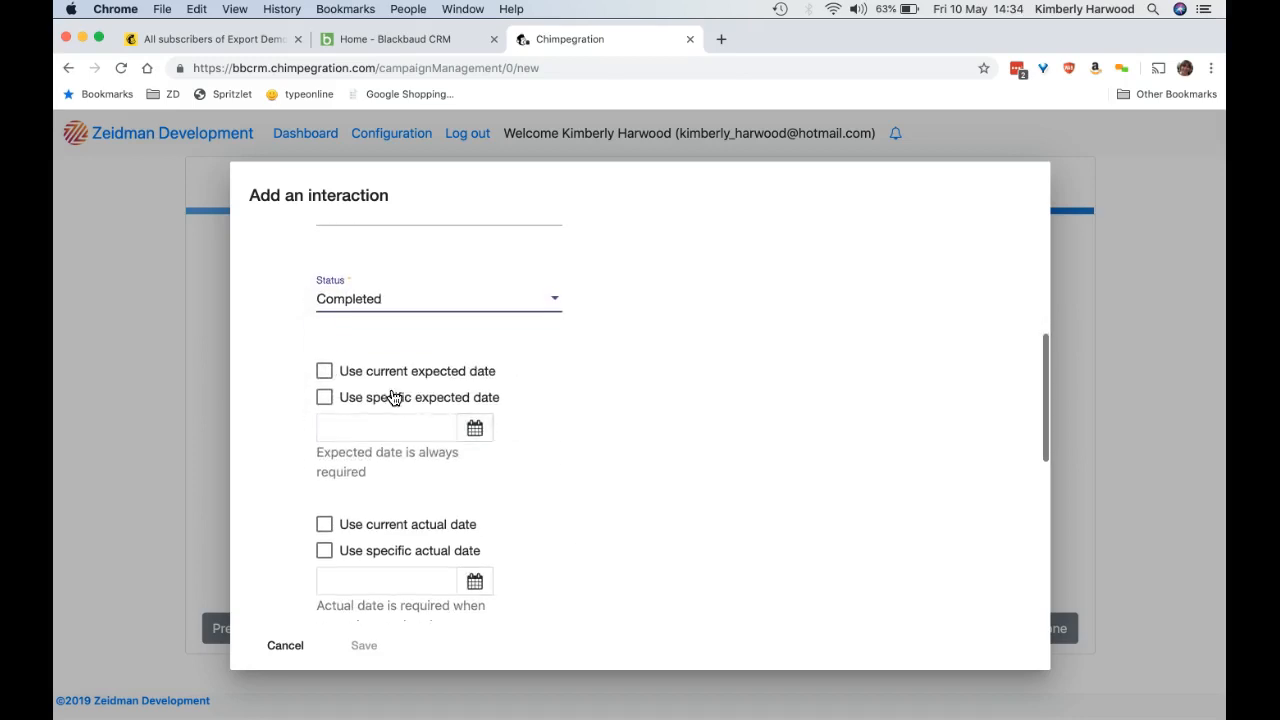
click(514, 303)
click(460, 302)
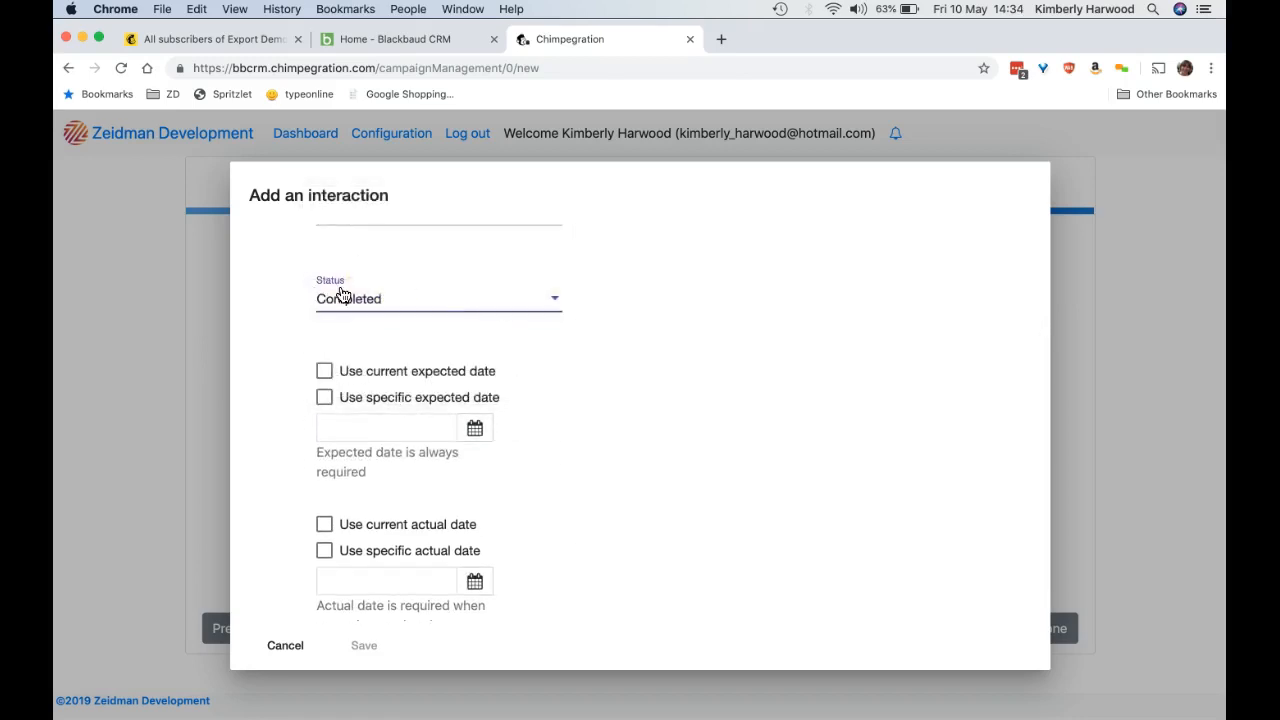
click(324, 372)
click(324, 527)
Enter "Second reminder" in the interaction's notes.
scroll(561, 516, down, 3)
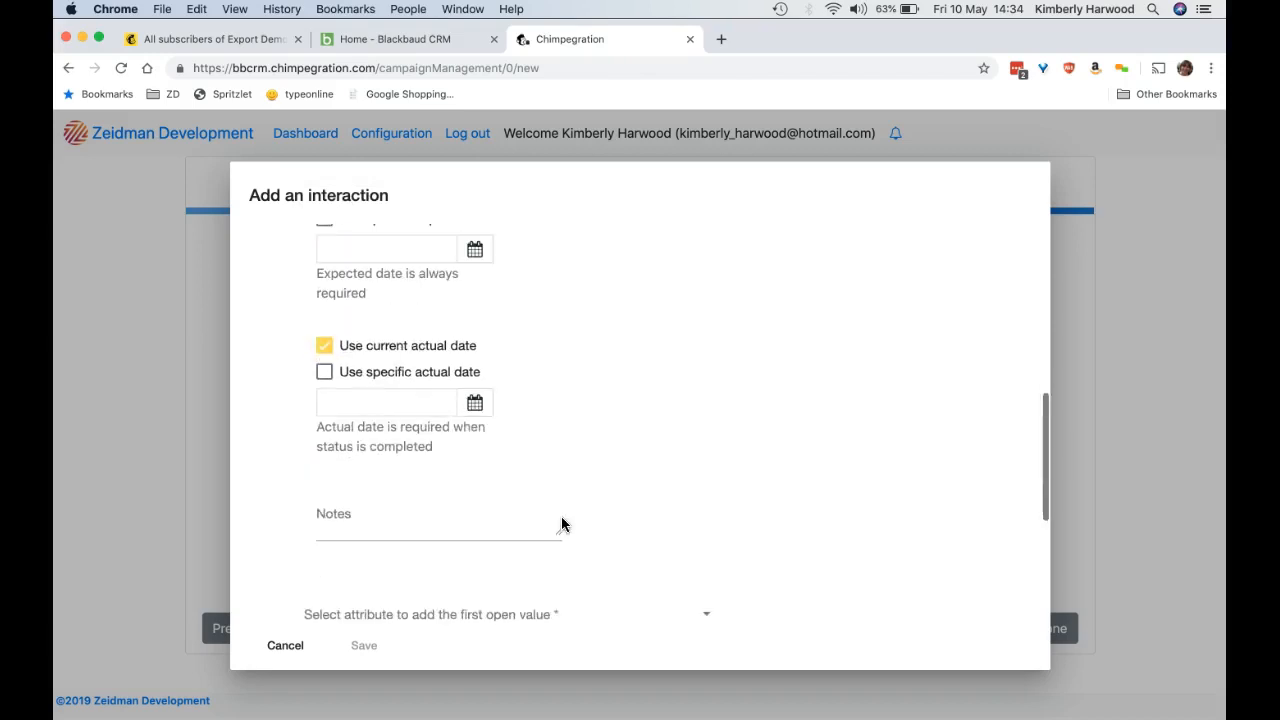
click(528, 535)
text(Se)
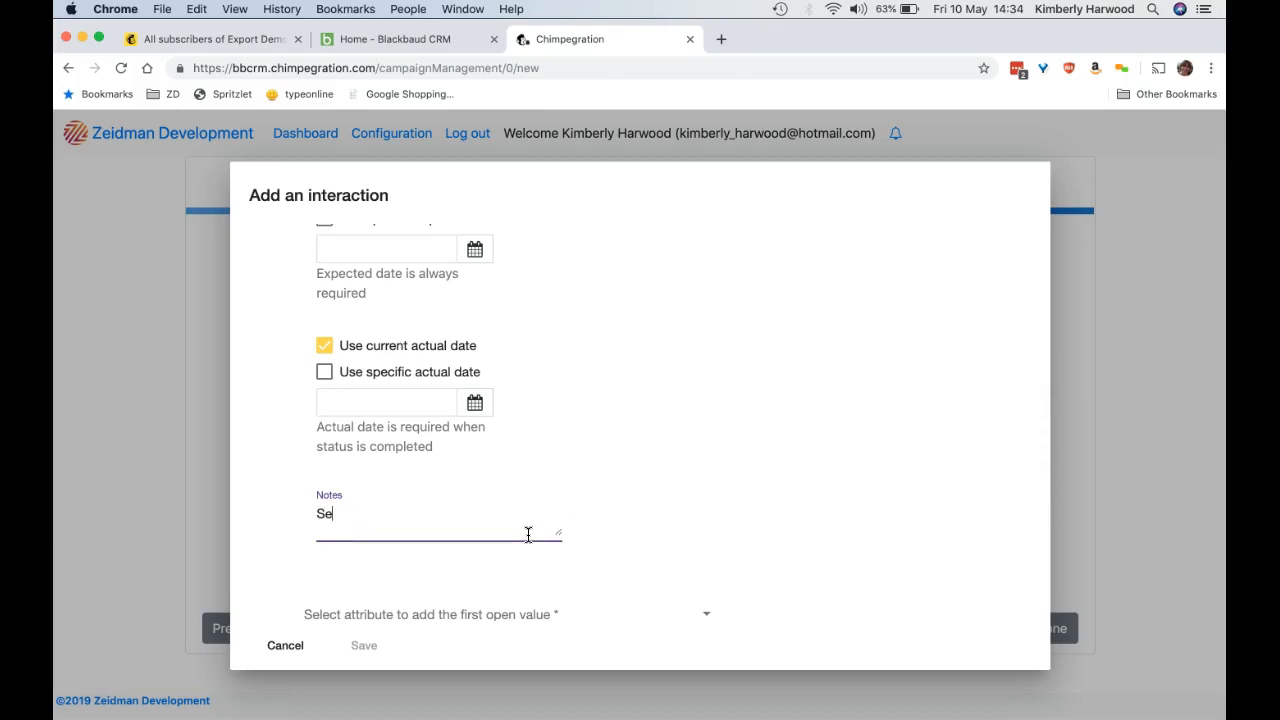
text(cond reminder)
Map first open, link clicks and campaign id to the First Open, Clicks and MailChimp Campaign Id attributes, and complete the process setup.
scroll(549, 566, down, 2)
scroll(546, 530, down, 5)
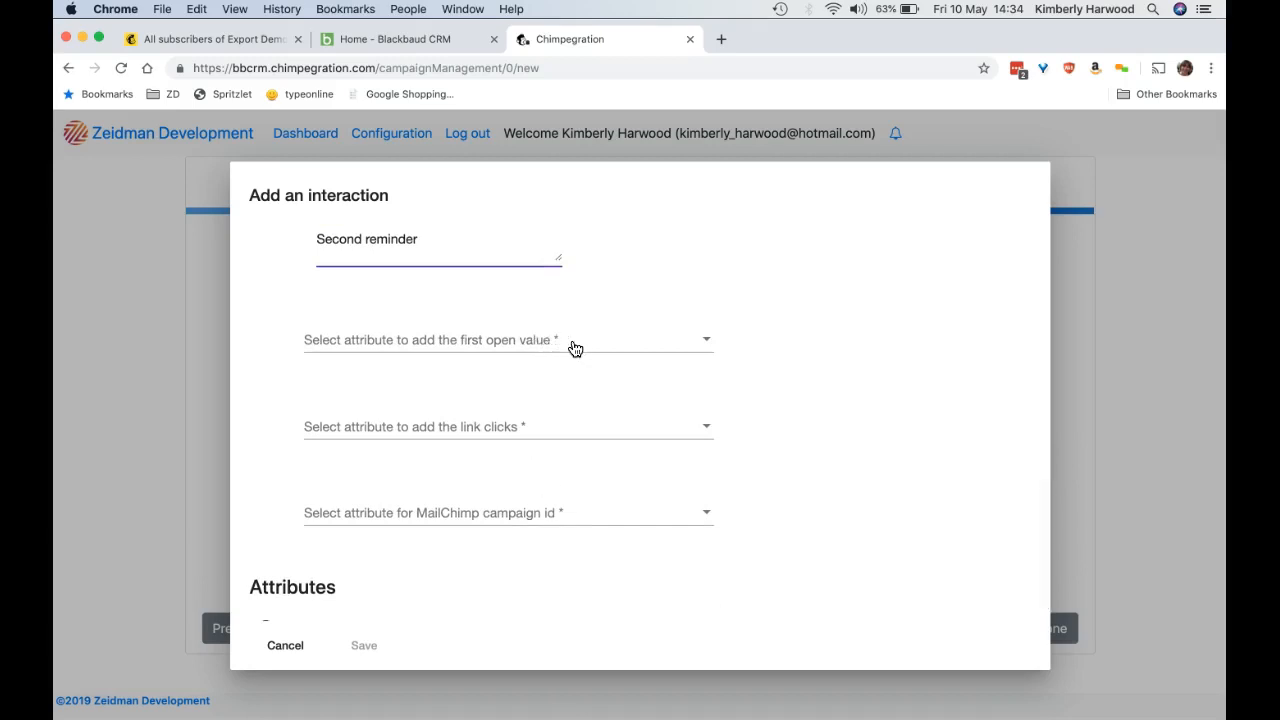
click(571, 348)
click(537, 422)
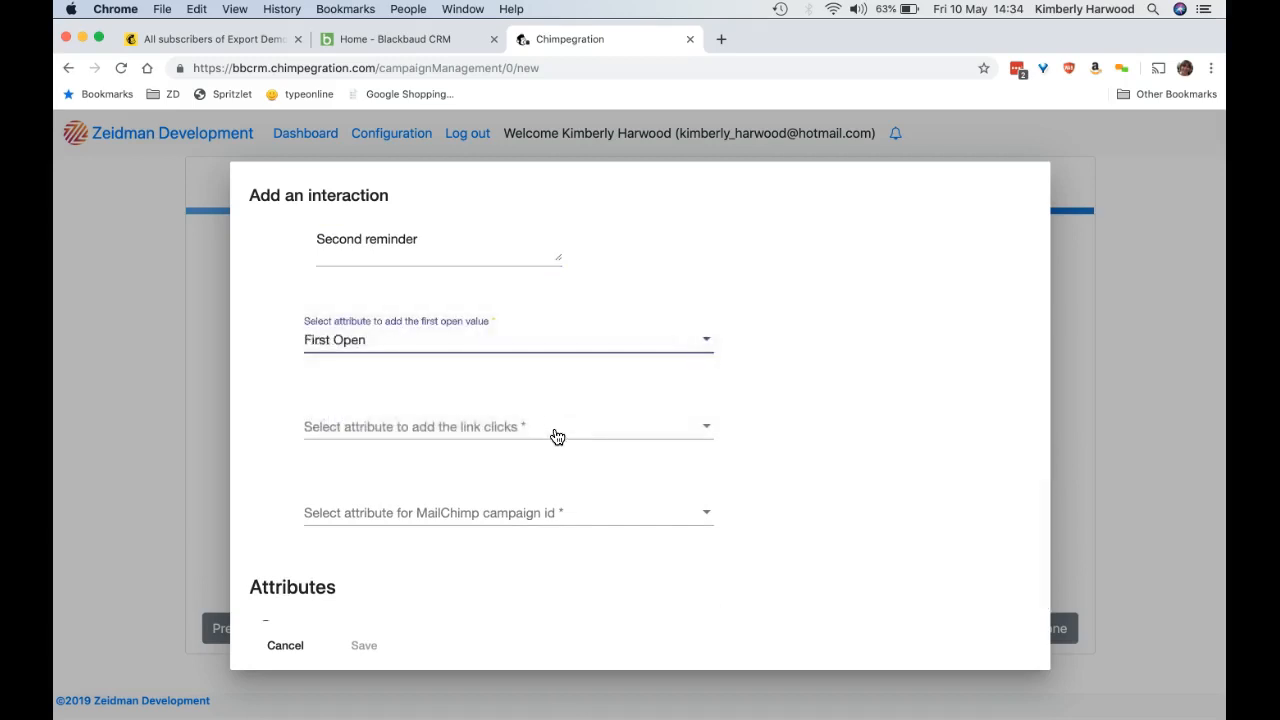
click(552, 440)
click(530, 478)
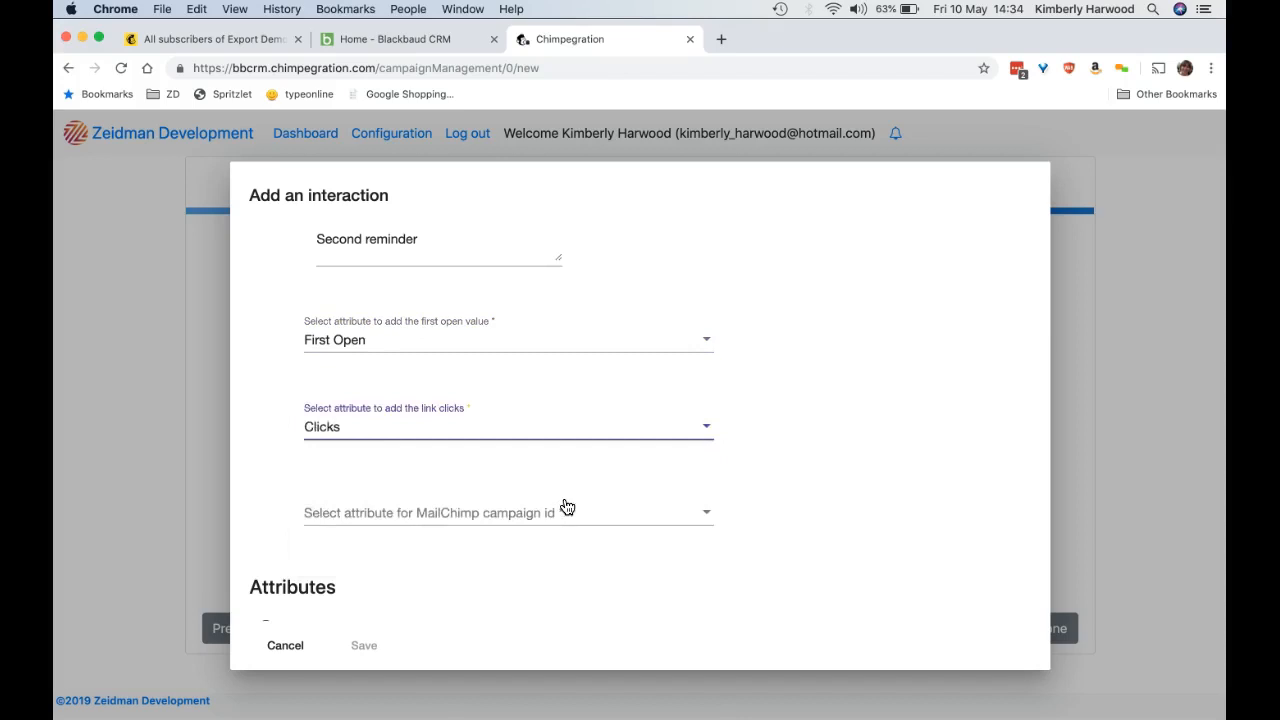
scroll(563, 505, down, 1)
click(570, 497)
click(531, 608)
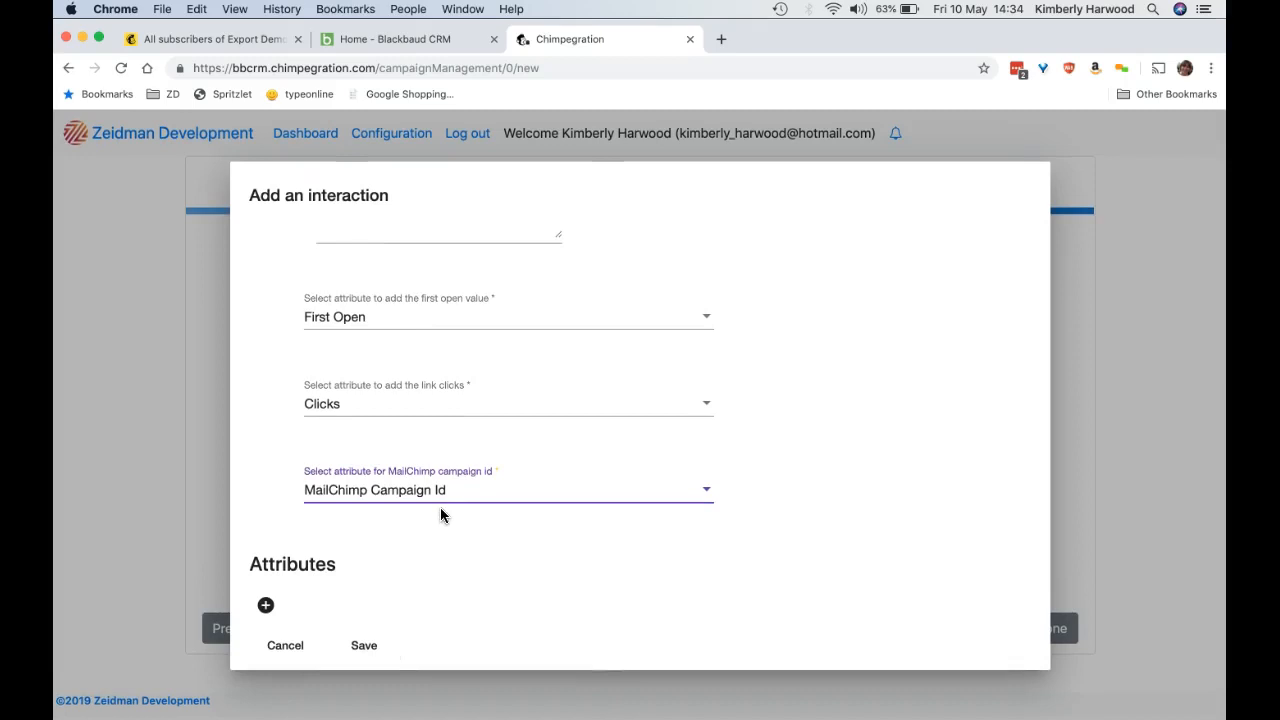
click(365, 647)
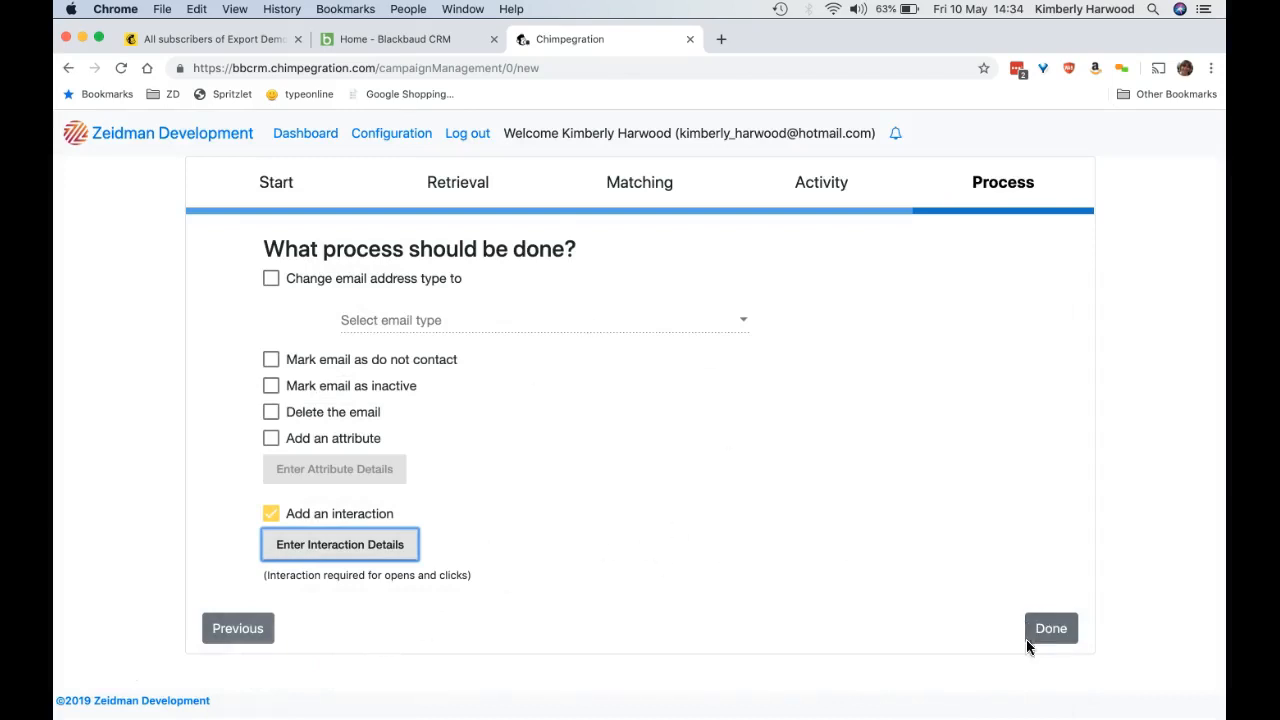
click(1062, 634)
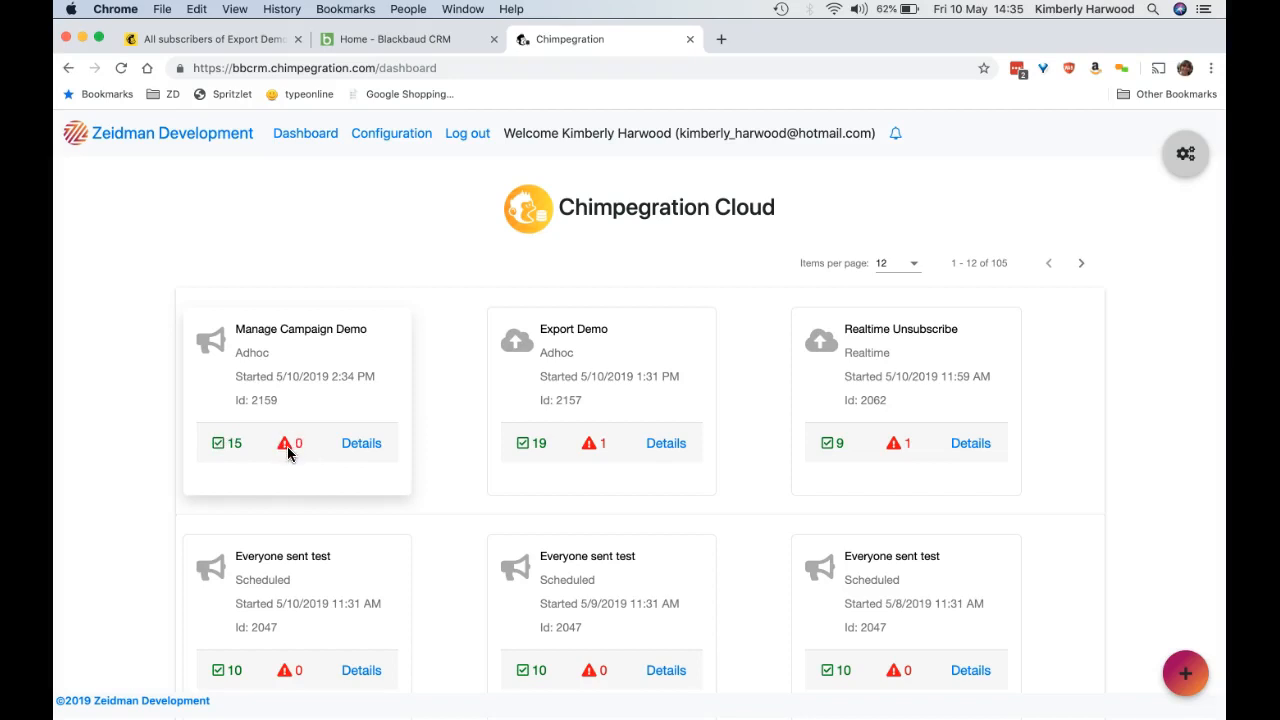
Open the details of the Manage Campaign Demo run and examine each constituent's status and message.
click(367, 445)
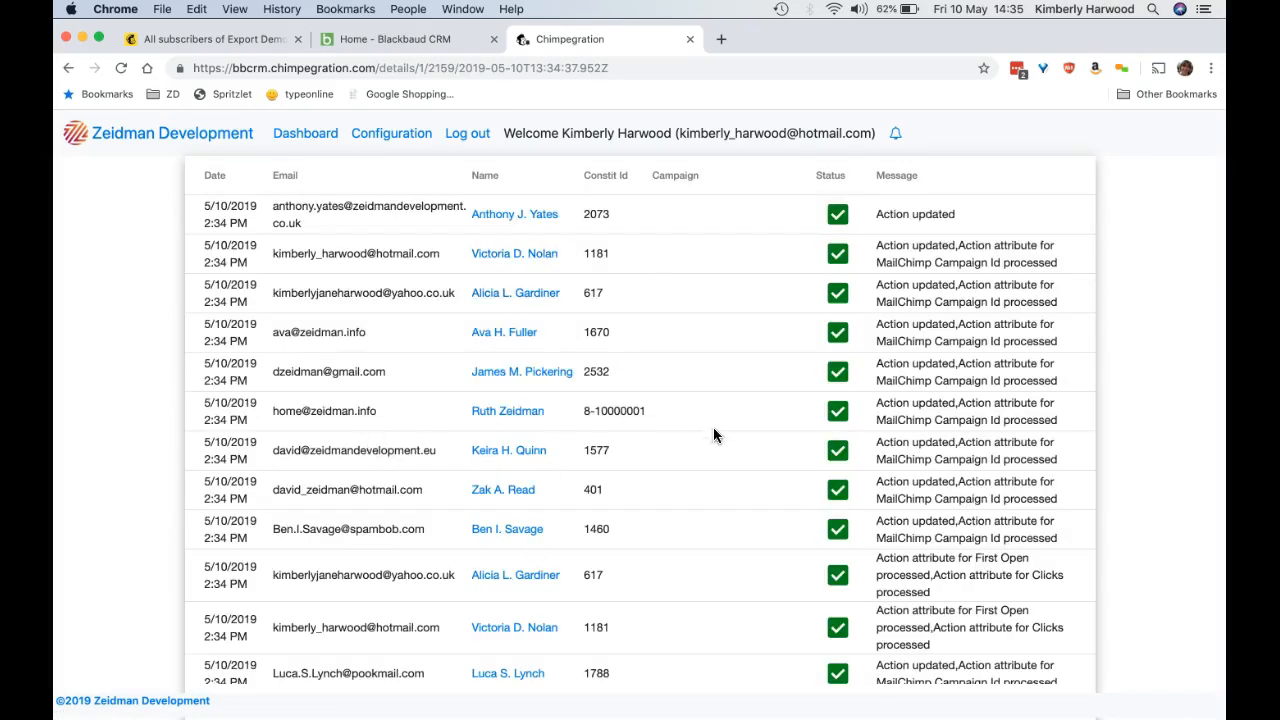
scroll(747, 488, down, 2)
scroll(758, 419, up, 2)
scroll(970, 420, down, 2)
scroll(970, 420, down, 7)
scroll(970, 420, down, 2)
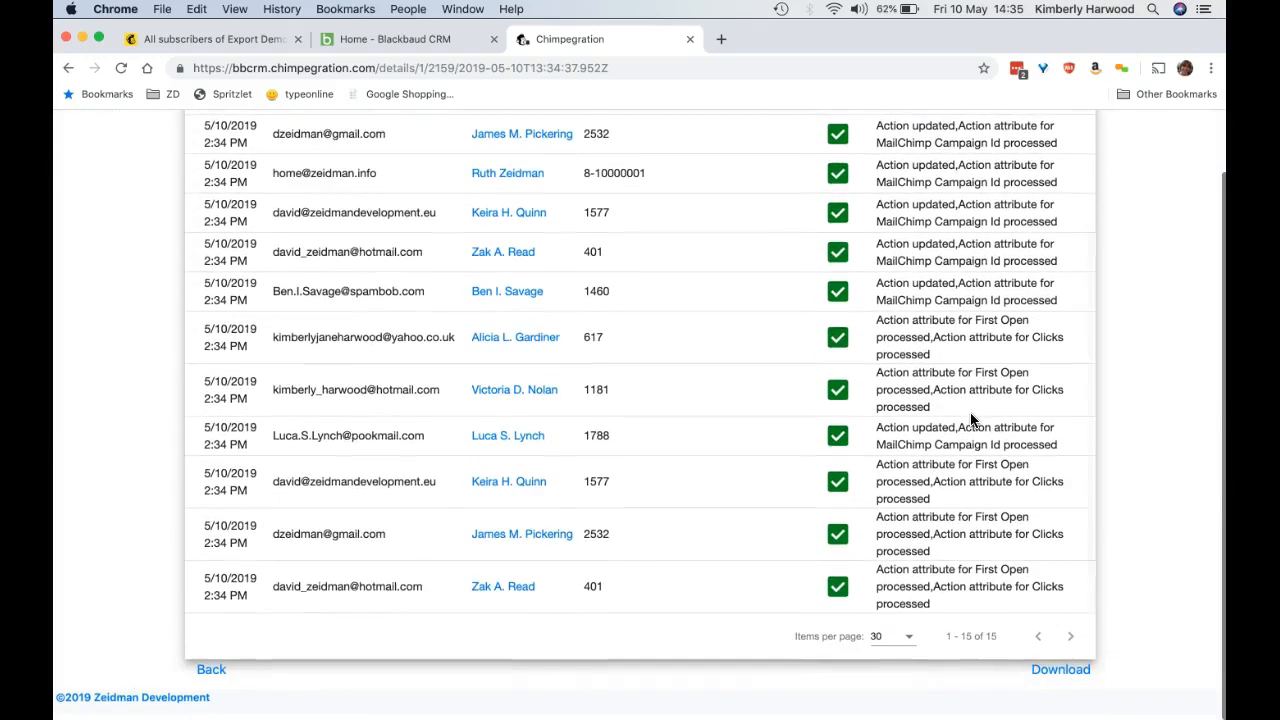
scroll(970, 420, up, 2)
scroll(970, 420, up, 5)
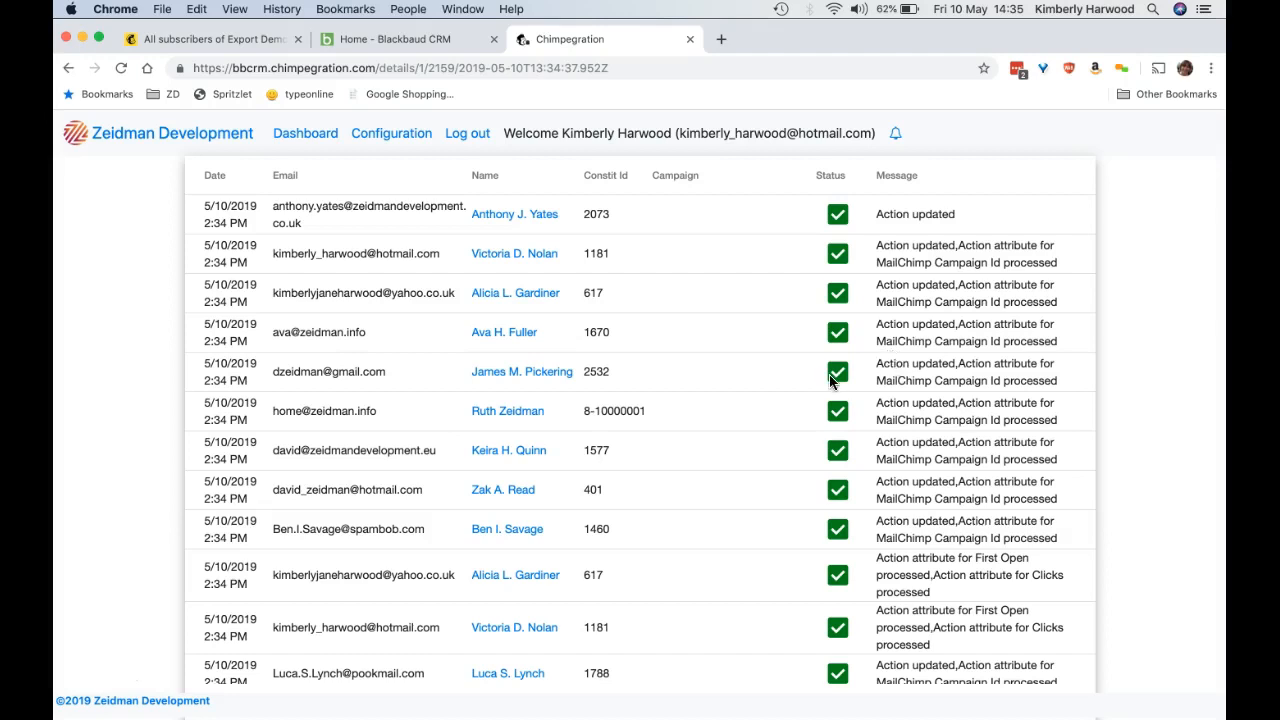
Open the constituent in the fifth result row in Blackbaud CRM and view the details and attributes of the 5/10/2019 mail interaction.
click(529, 372)
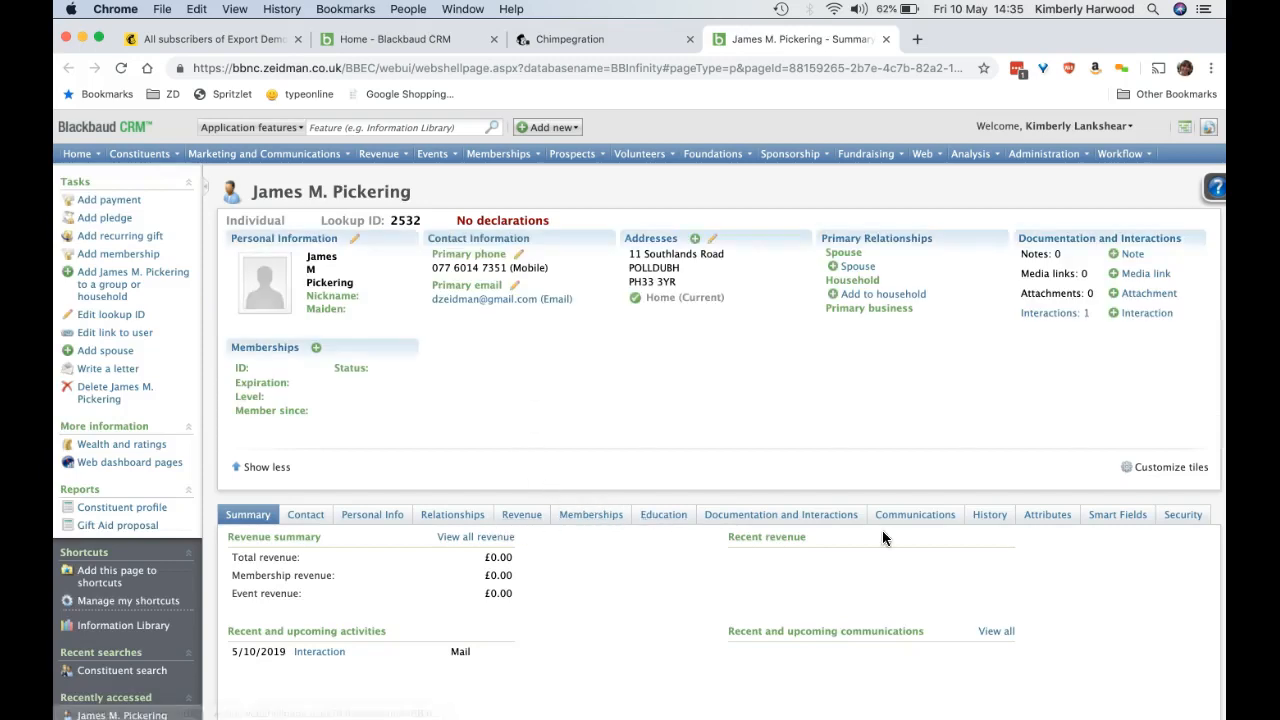
click(829, 516)
click(549, 534)
scroll(640, 549, down, 3)
click(900, 440)
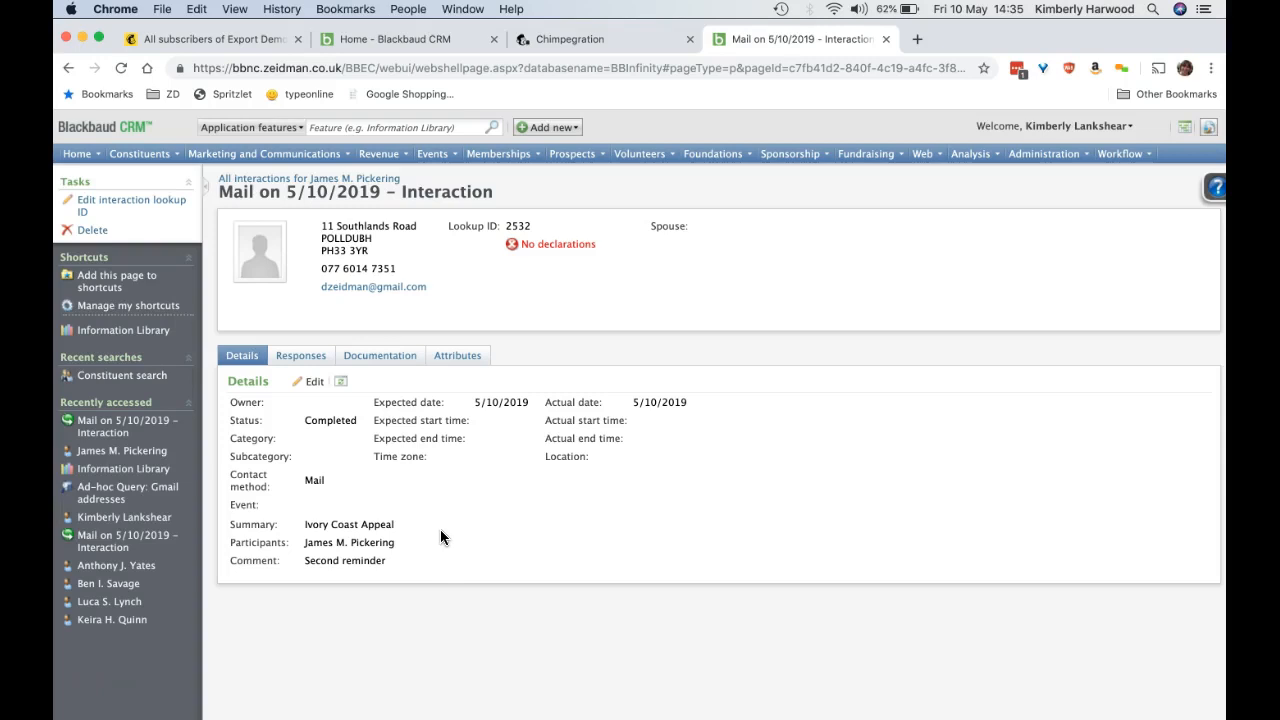
click(458, 357)
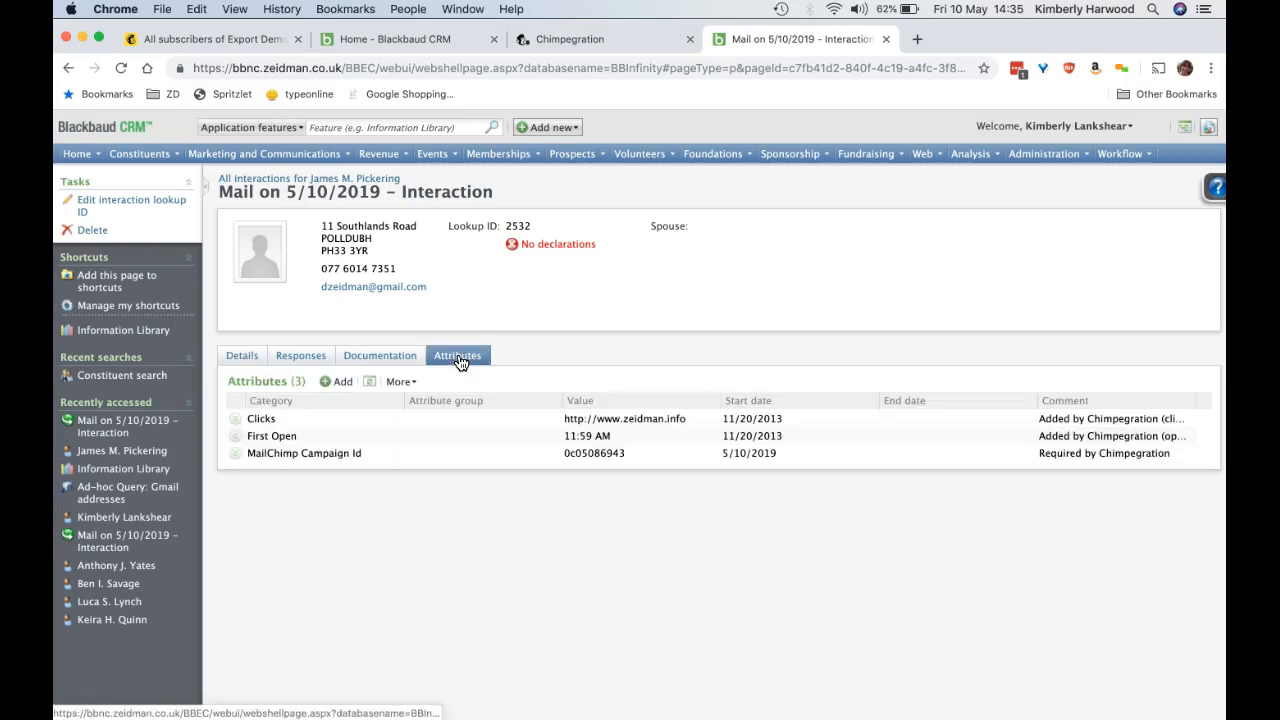